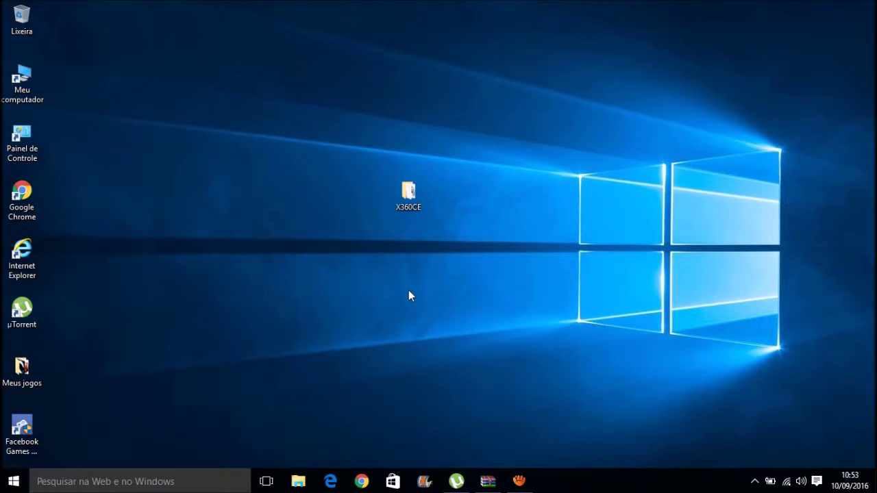
{"action": "left_click_drag", "start_coordinate": [365, 176], "coordinate": [495, 164]}
{"action": "key", "text": "shift+F10"}
{"action": "left_click", "coordinate": [28, 33]}
{"action": "left_click_drag", "start_coordinate": [413, 220], "coordinate": [424, 334]}
{"action": "left_click_drag", "start_coordinate": [331, 143], "coordinate": [457, 112]}
Close the WinRAR window that is already open and launch WinRAR again through a Windows search for "winrar".
{"action": "left_click", "coordinate": [488, 481]}
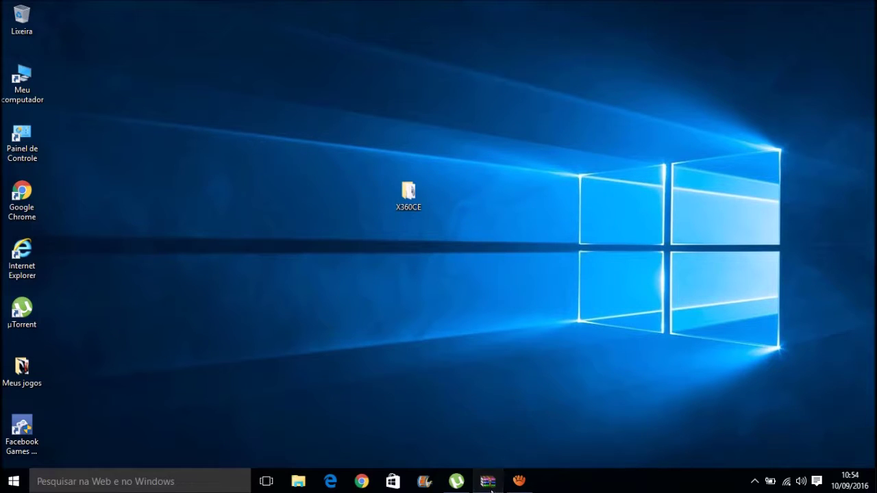
{"action": "left_click", "coordinate": [785, 36]}
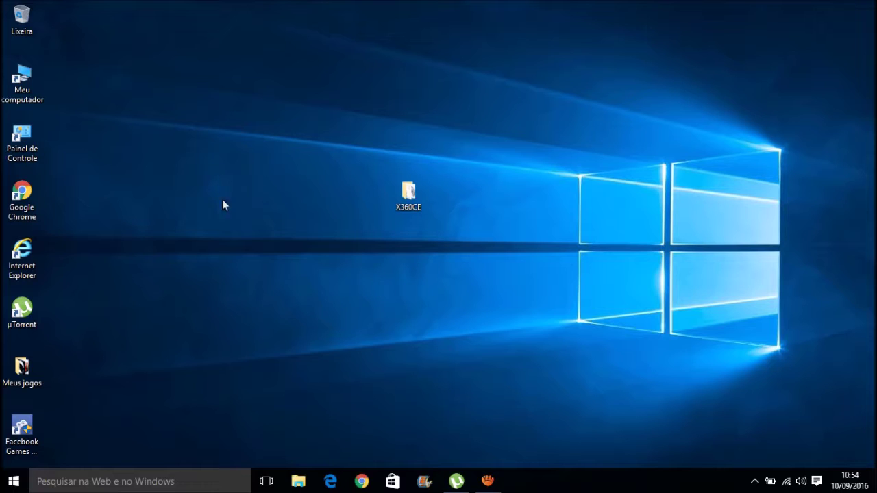
{"action": "left_click", "coordinate": [131, 484]}
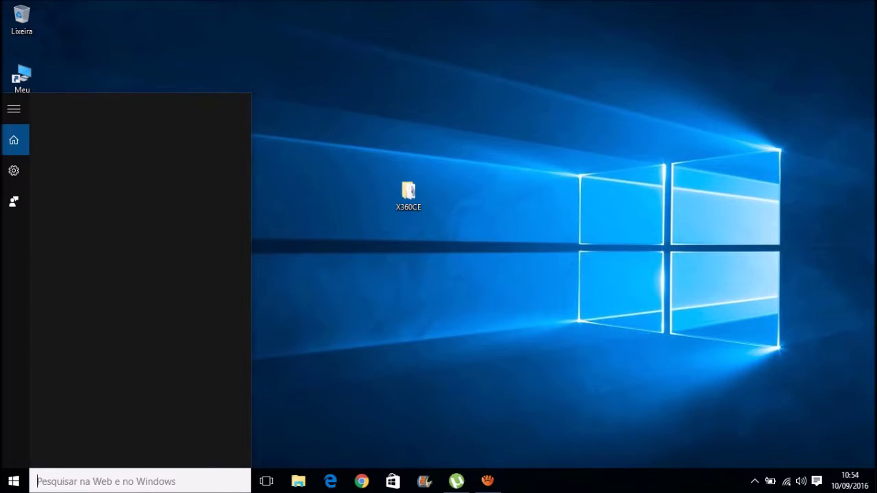
{"action": "type", "text": "W"}
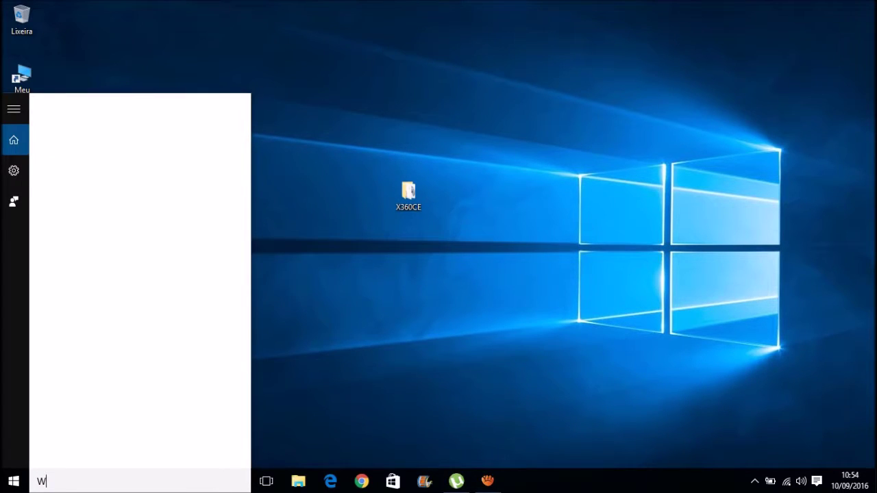
{"action": "type", "text": "i"}
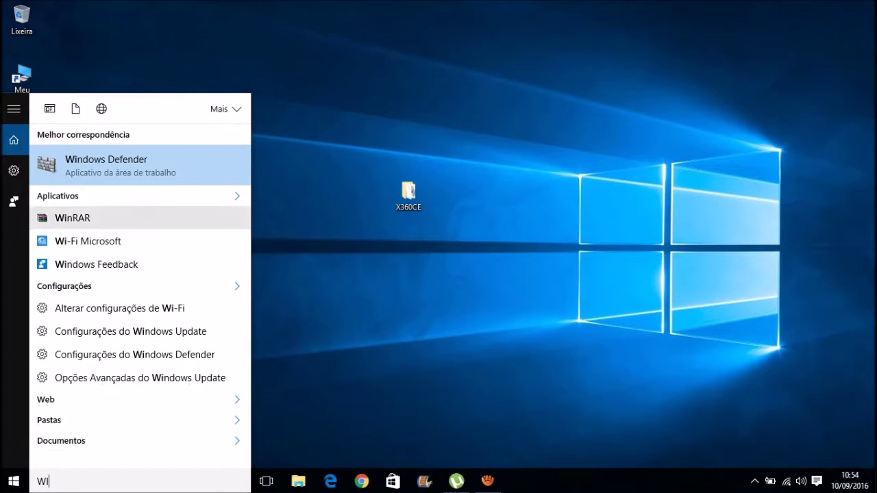
{"action": "type", "text": "nrar"}
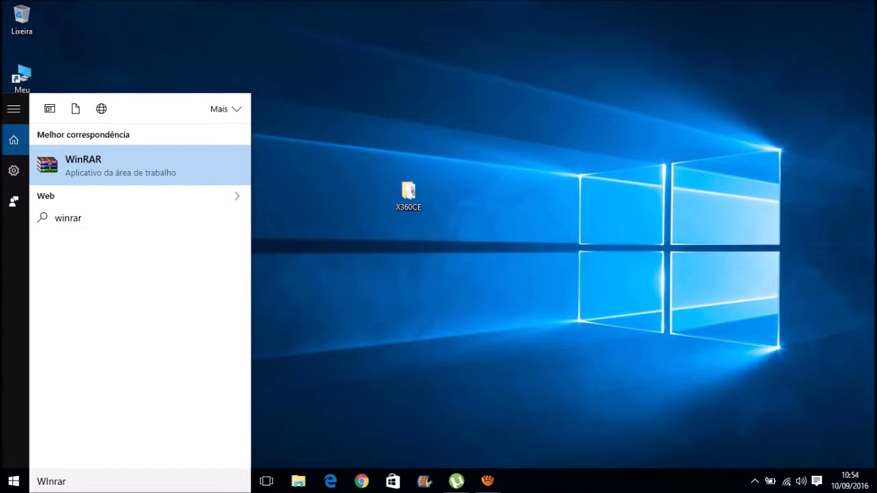
{"action": "key", "text": "Return"}
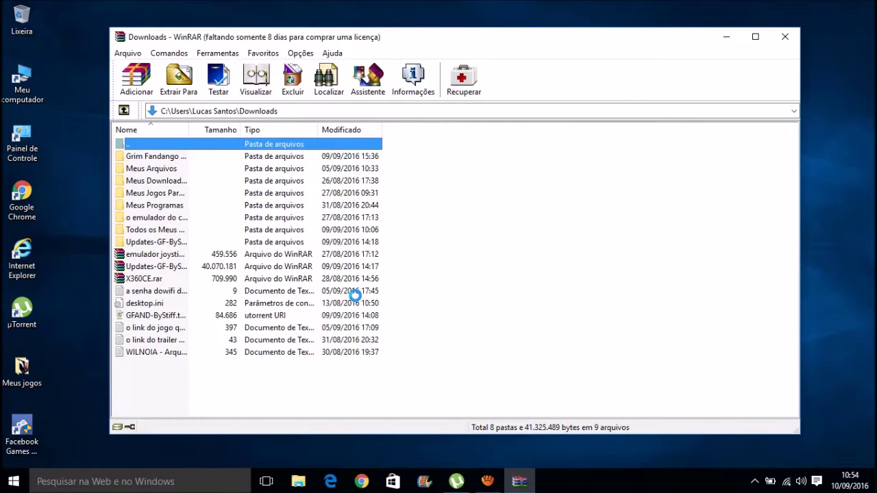
Start the WinRAR wizard with the option to create a new archive (Criar um novo arquivo).
{"action": "left_click_drag", "start_coordinate": [265, 42], "coordinate": [282, 40]}
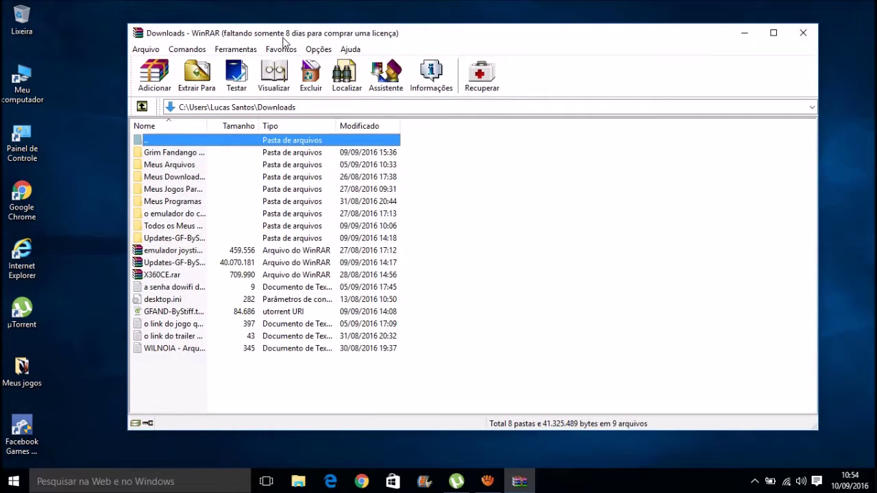
{"action": "left_click", "coordinate": [394, 83]}
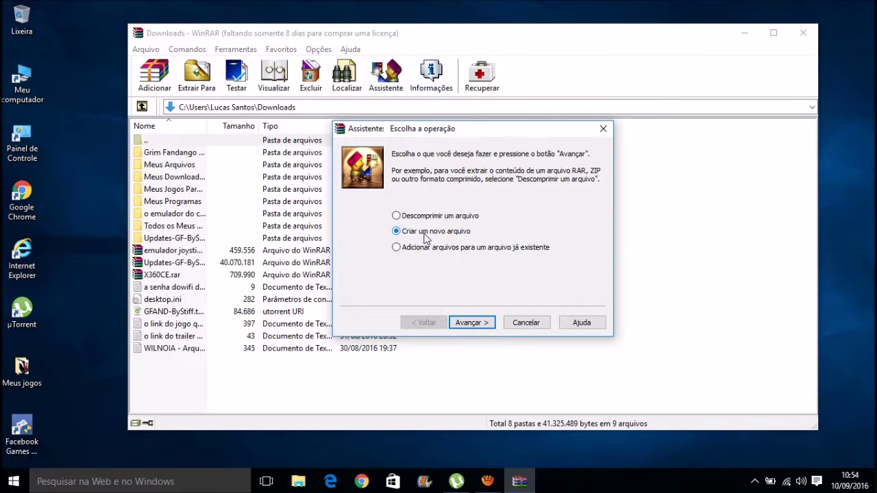
{"action": "left_click", "coordinate": [471, 322]}
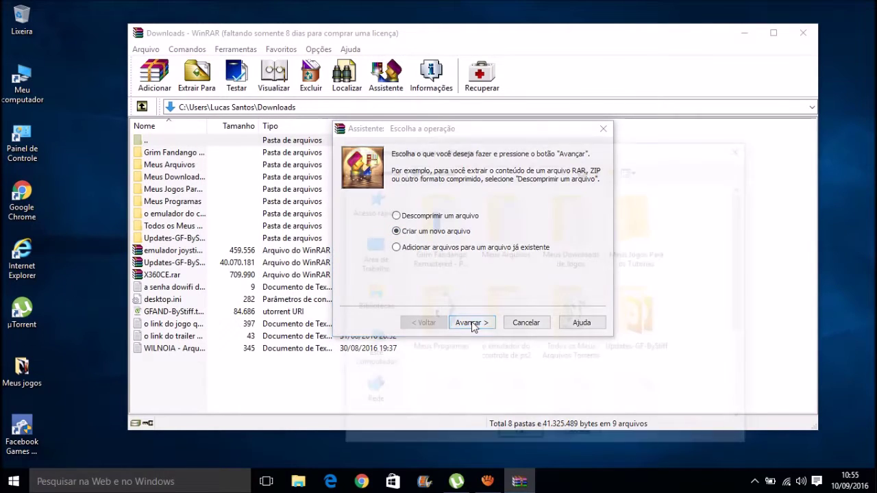
Choose the X360CE folder from the desktop as the content to add to the new archive.
{"action": "left_click_drag", "start_coordinate": [746, 267], "coordinate": [747, 303]}
{"action": "left_click", "coordinate": [569, 281]}
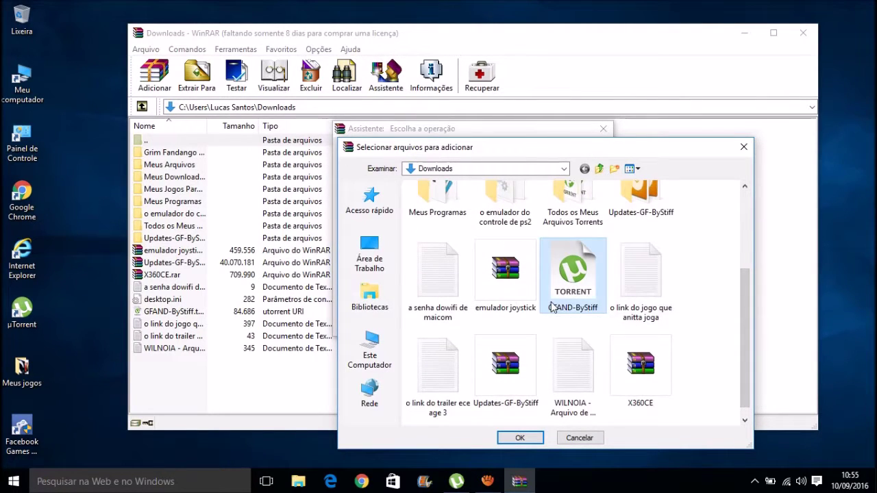
{"action": "left_click", "coordinate": [370, 255]}
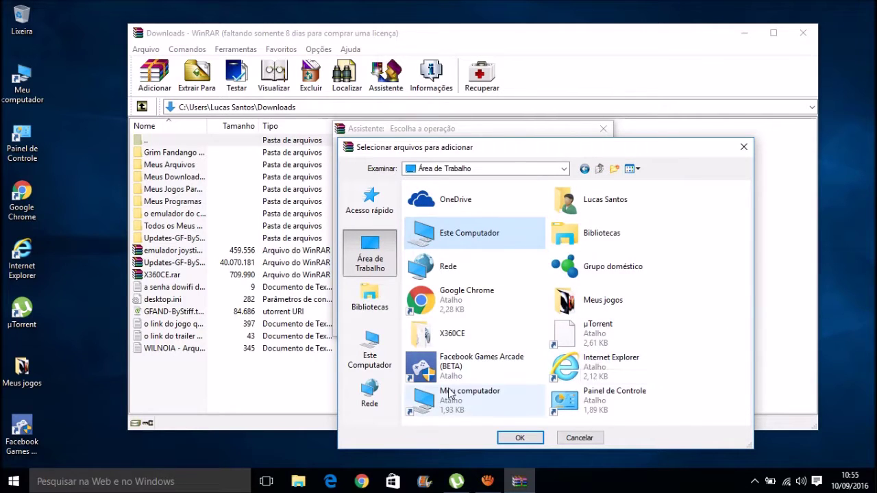
{"action": "left_click", "coordinate": [452, 342]}
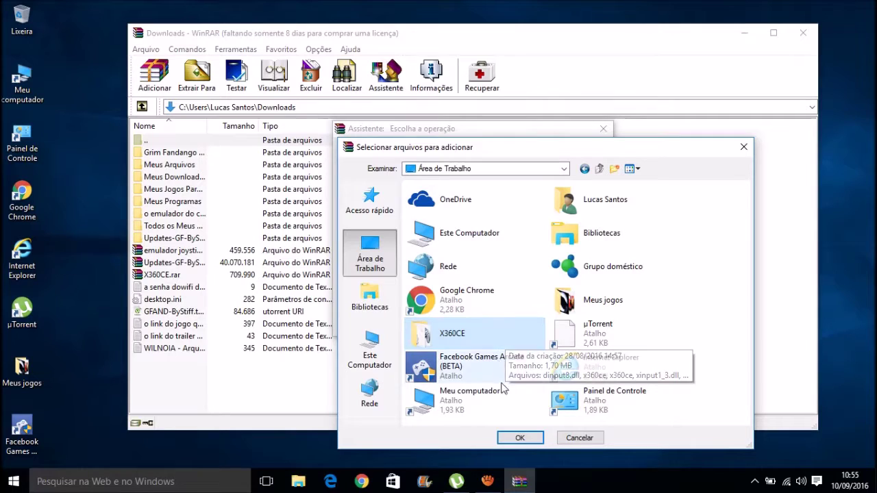
{"action": "left_click", "coordinate": [519, 438]}
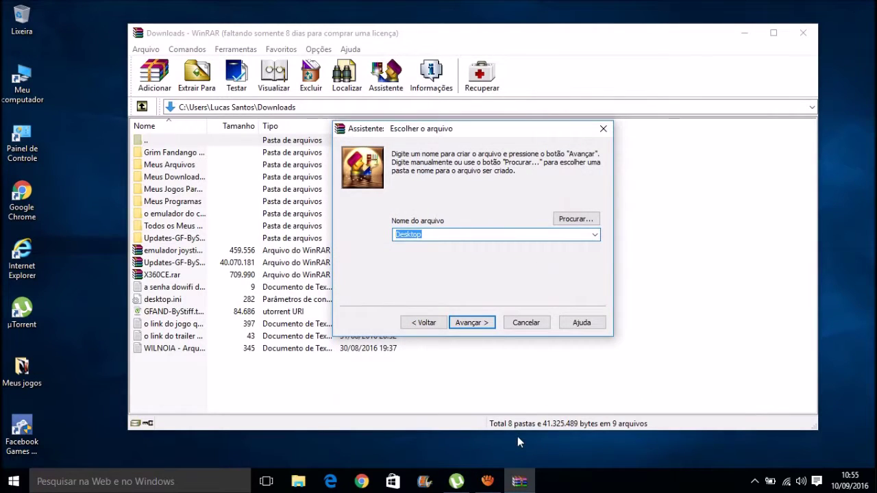
Name the new archive XBOX360 followed by the creator's full name and proceed to the compression options.
{"action": "key", "text": "BackSpace"}
{"action": "type", "text": "60"}
{"action": "key", "text": "BackSpace"}
{"action": "type", "text": "X"}
{"action": "left_click", "coordinate": [438, 234]}
{"action": "key", "text": "BackSpace"}
{"action": "key", "text": "BackSpace"}
{"action": "key", "text": "BackSpace"}
{"action": "type", "text": "60"}
{"action": "type", "text": "IUCAS sAN"}
{"action": "key", "text": "BackSpace"}
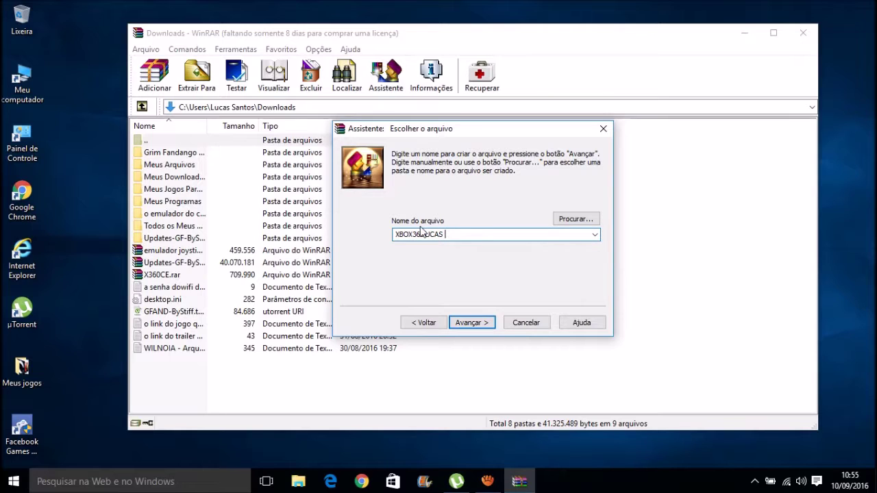
{"action": "type", "text": "s"}
{"action": "key", "text": "BackSpace"}
{"action": "type", "text": "SANTOS"}
{"action": "key", "text": "BackSpace"}
{"action": "type", "text": "L"}
{"action": "left_click", "coordinate": [474, 325]}
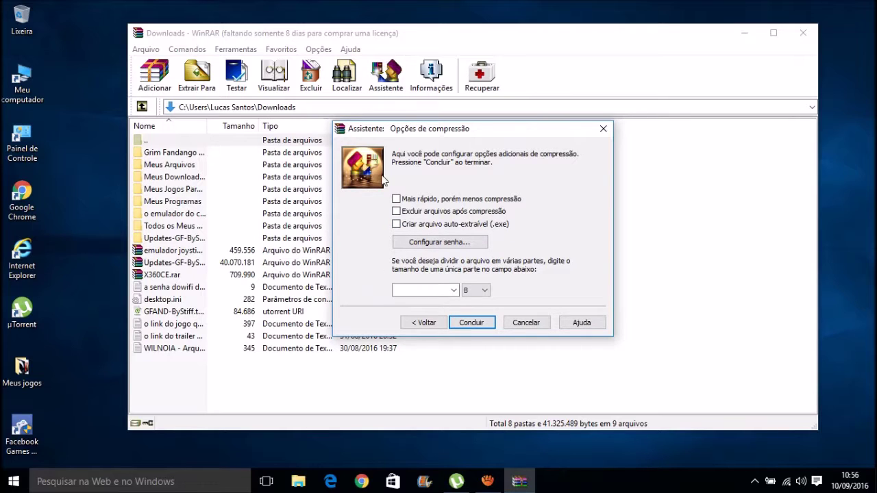
Create the archive without a split size and close WinRAR along with its diagnostic messages.
{"action": "left_click", "coordinate": [454, 291]}
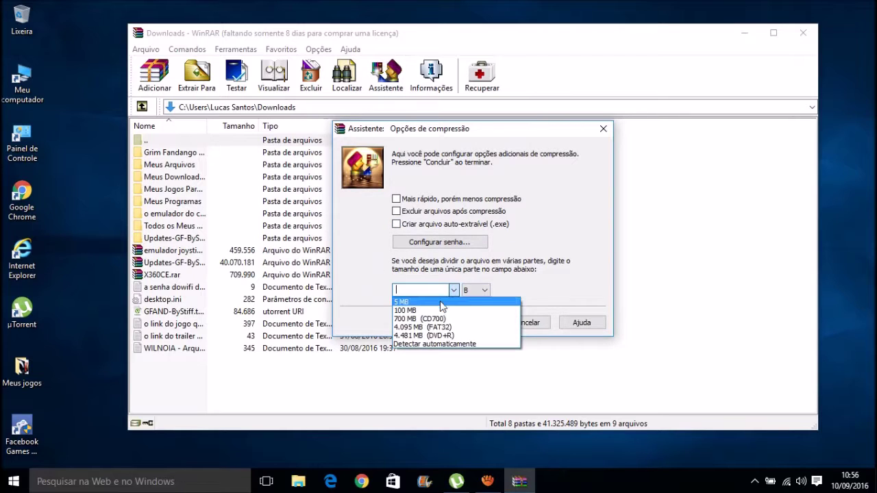
{"action": "left_click", "coordinate": [414, 288]}
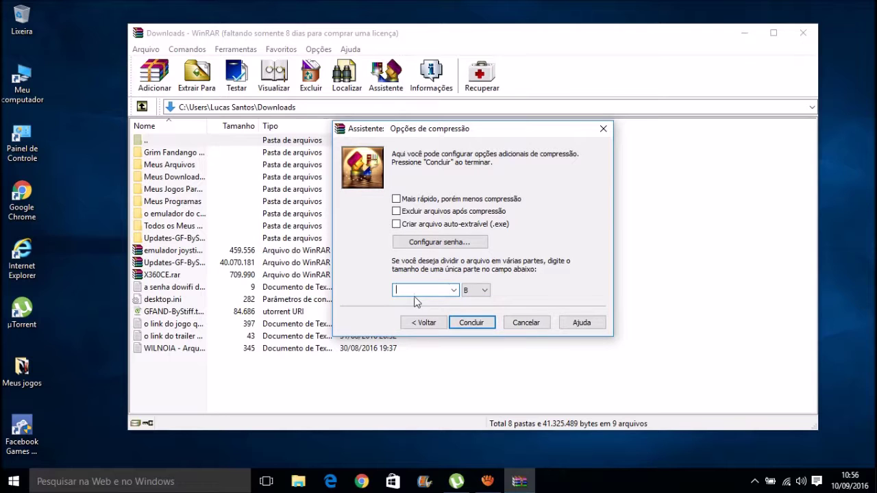
{"action": "left_click", "coordinate": [471, 323]}
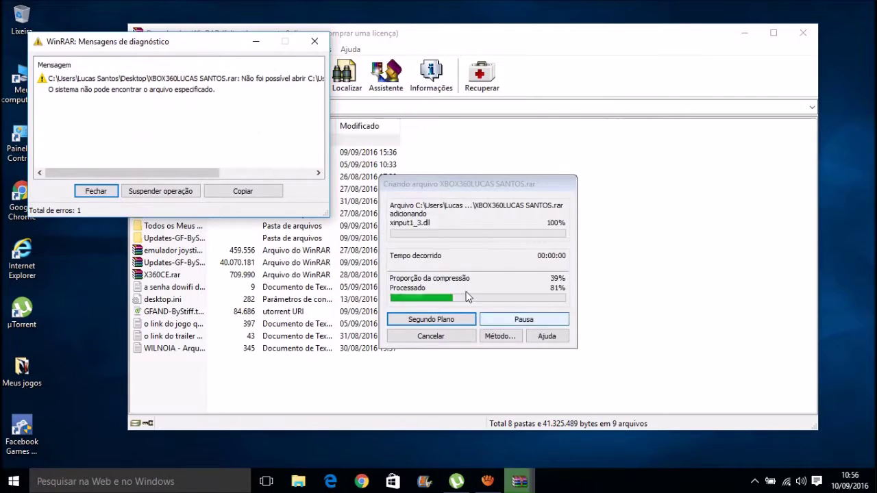
{"action": "left_click", "coordinate": [316, 40]}
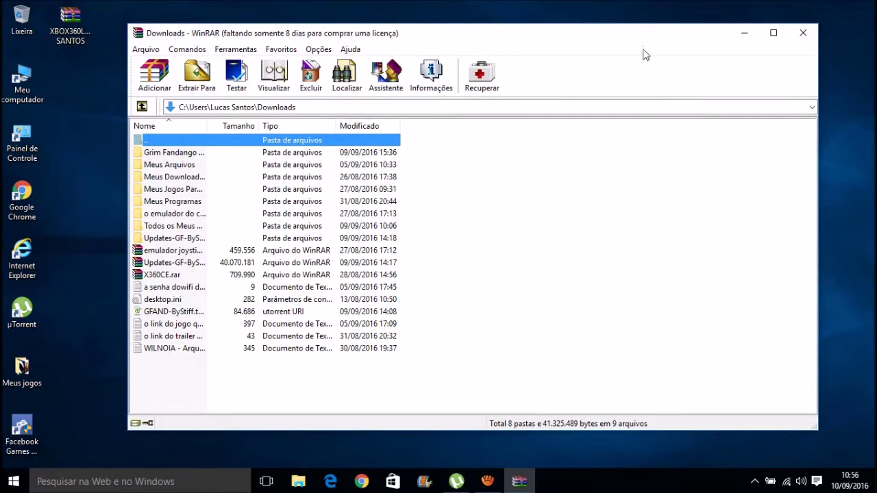
{"action": "left_click", "coordinate": [802, 33]}
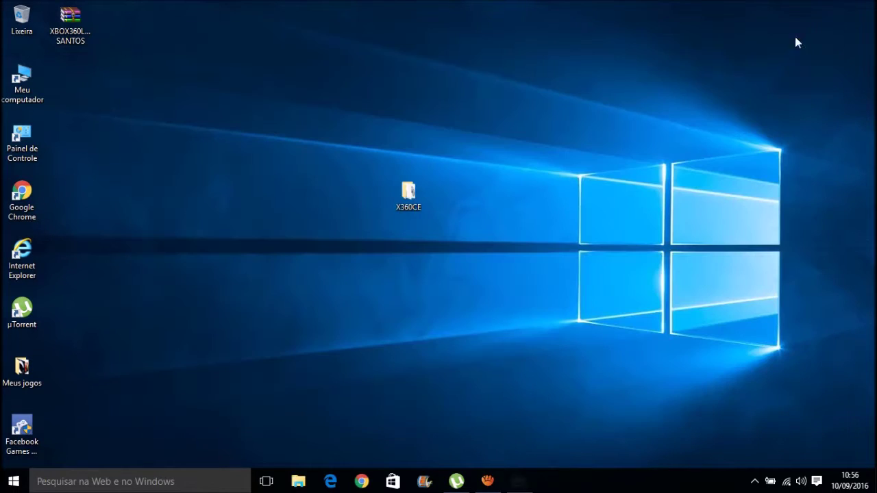
Place the new archive in the middle of the desktop and delete the original X360CE folder.
{"action": "left_click_drag", "start_coordinate": [89, 41], "coordinate": [525, 215]}
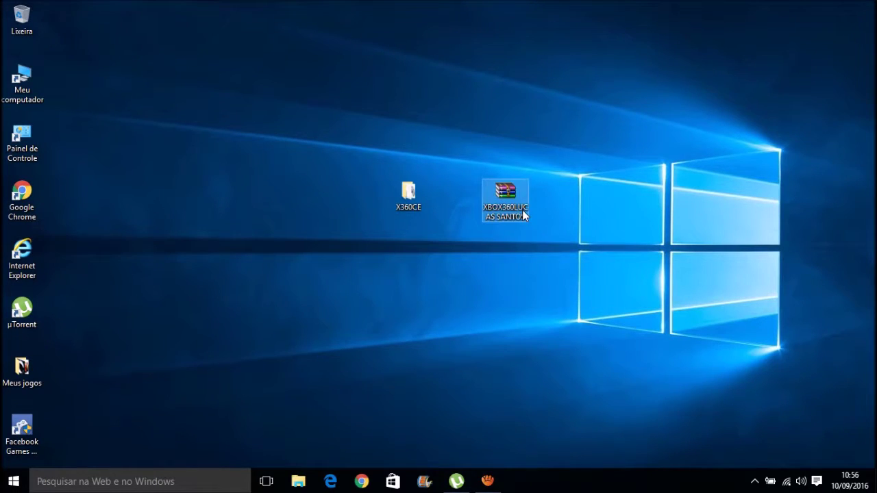
{"action": "left_click", "coordinate": [459, 276]}
{"action": "left_click_drag", "start_coordinate": [409, 201], "coordinate": [77, 27]}
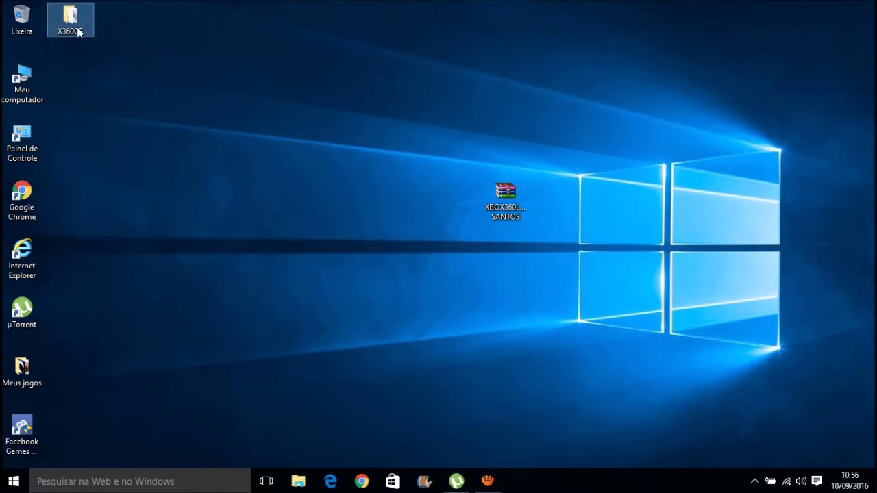
{"action": "right_click", "coordinate": [70, 19]}
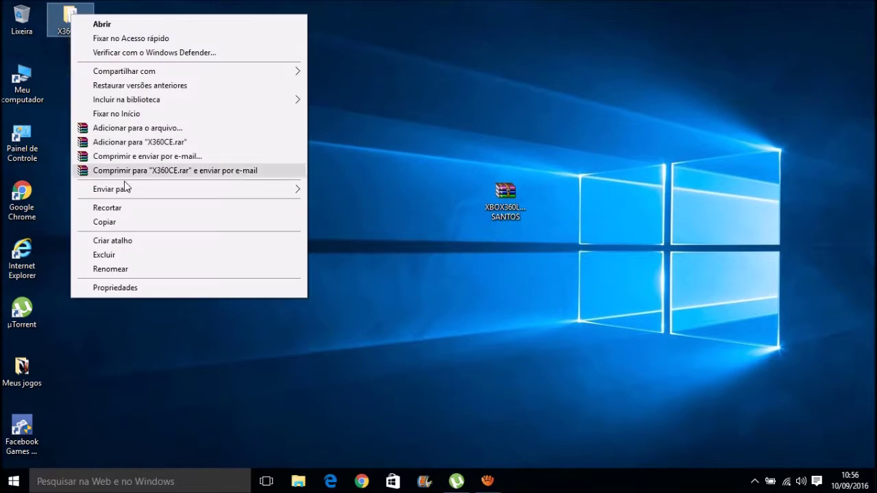
{"action": "left_click", "coordinate": [123, 253]}
Extract the new archive's contents directly onto the desktop with Extrair aqui.
{"action": "left_click", "coordinate": [510, 195]}
{"action": "left_click_drag", "start_coordinate": [487, 198], "coordinate": [440, 177]}
{"action": "right_click", "coordinate": [456, 191]}
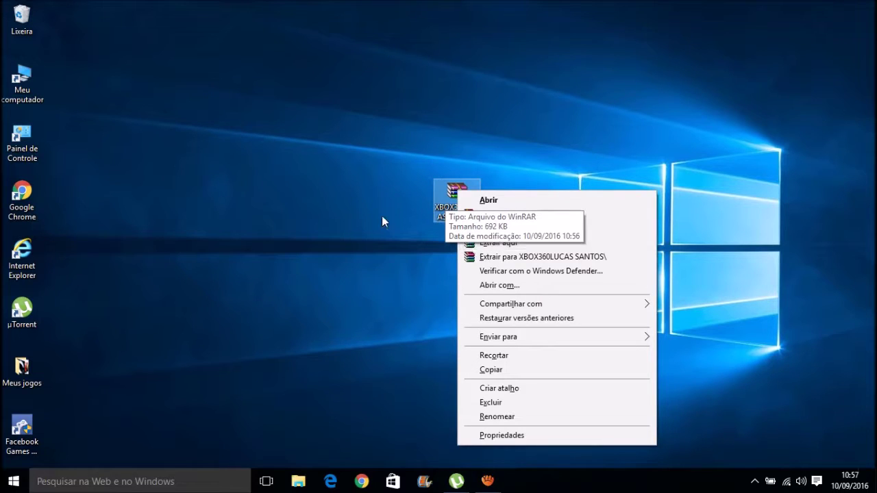
{"action": "key", "text": "Escape"}
{"action": "right_click", "coordinate": [458, 192]}
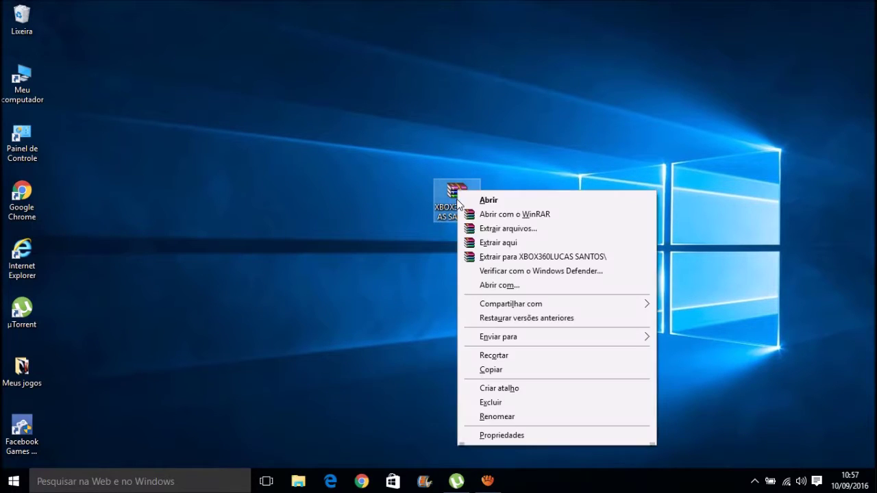
{"action": "left_click", "coordinate": [472, 242]}
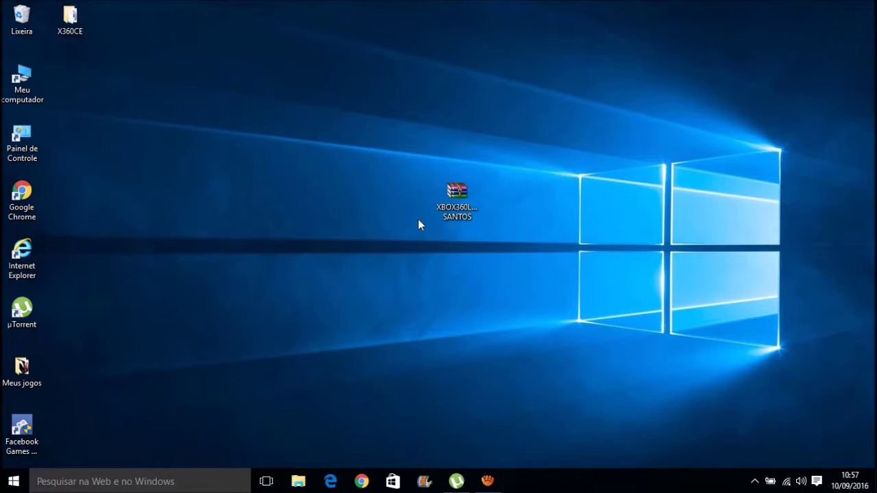
Place the extracted X360CE folder beside the archive and check the files inside it.
{"action": "left_click_drag", "start_coordinate": [70, 18], "coordinate": [368, 205]}
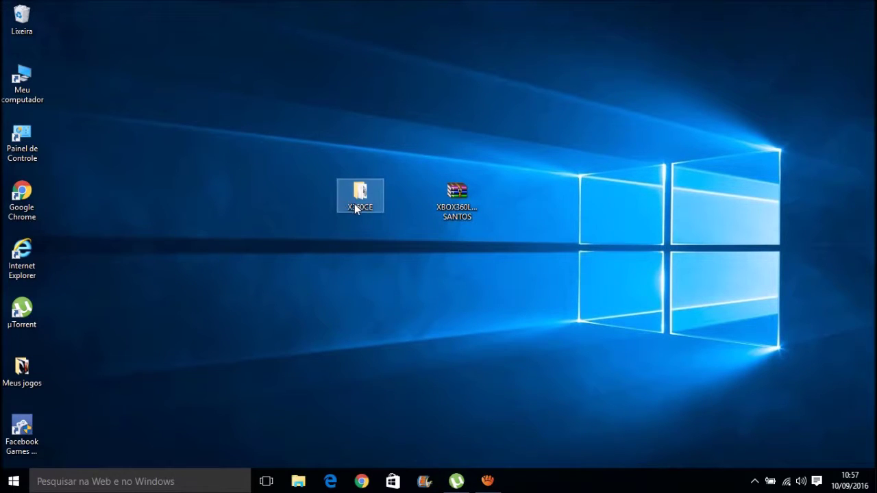
{"action": "double_click", "coordinate": [354, 203]}
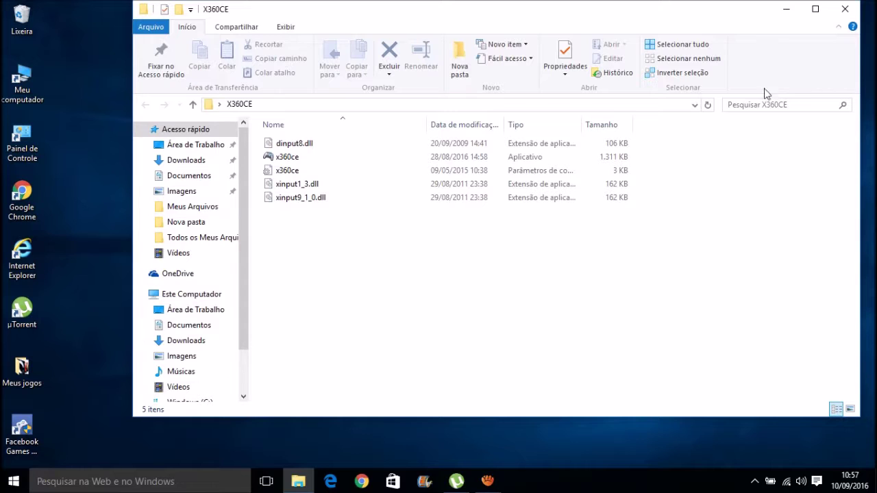
{"action": "left_click", "coordinate": [847, 9]}
Put the X360CE folder back in the middle of the desktop and send the archive to the Recycle Bin.
{"action": "right_click", "coordinate": [3, 2]}
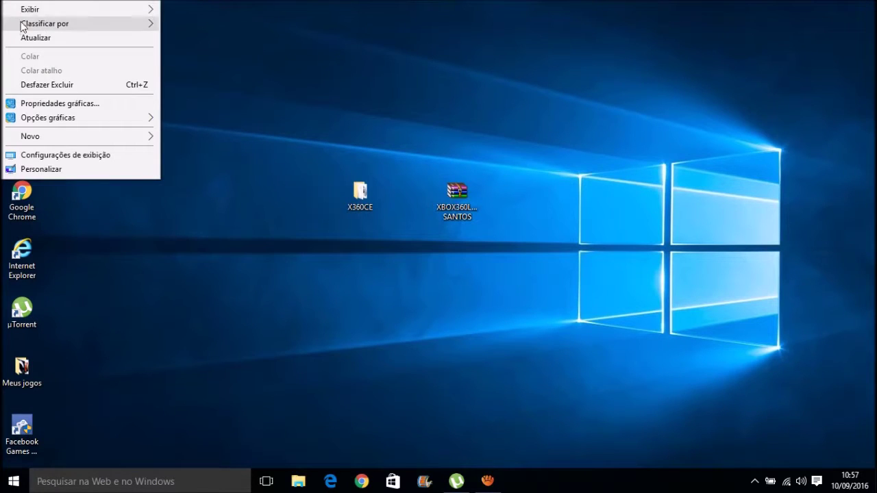
{"action": "left_click", "coordinate": [31, 38]}
{"action": "left_click_drag", "start_coordinate": [443, 192], "coordinate": [75, 20]}
{"action": "left_click_drag", "start_coordinate": [351, 194], "coordinate": [84, 76]}
{"action": "left_click_drag", "start_coordinate": [84, 76], "coordinate": [432, 208]}
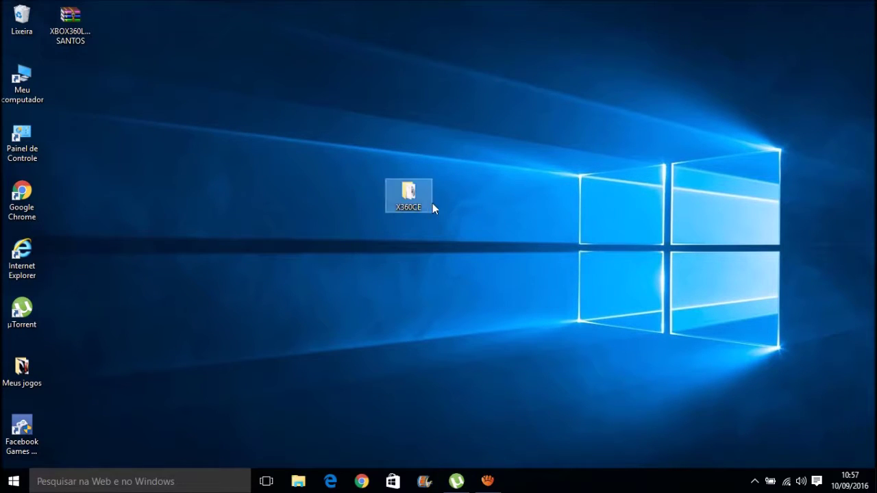
{"action": "left_click_drag", "start_coordinate": [88, 29], "coordinate": [39, 26]}
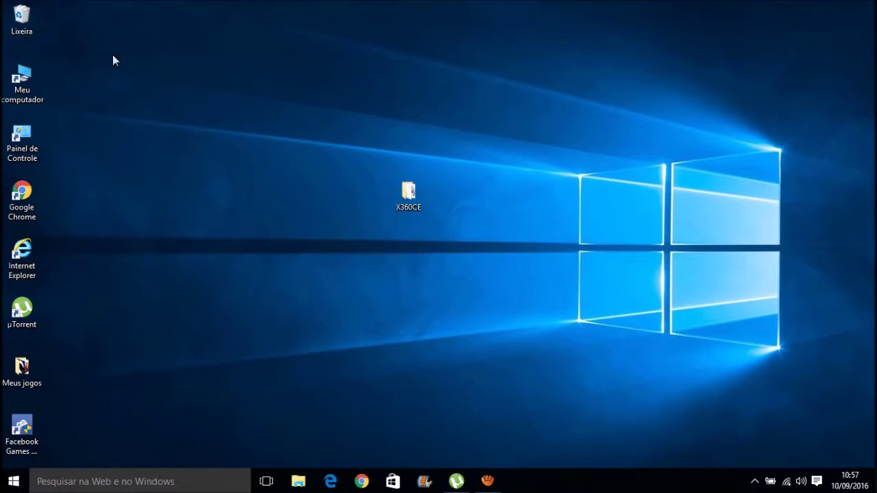
{"action": "left_click", "coordinate": [404, 190]}
{"action": "right_click", "coordinate": [1, 2]}
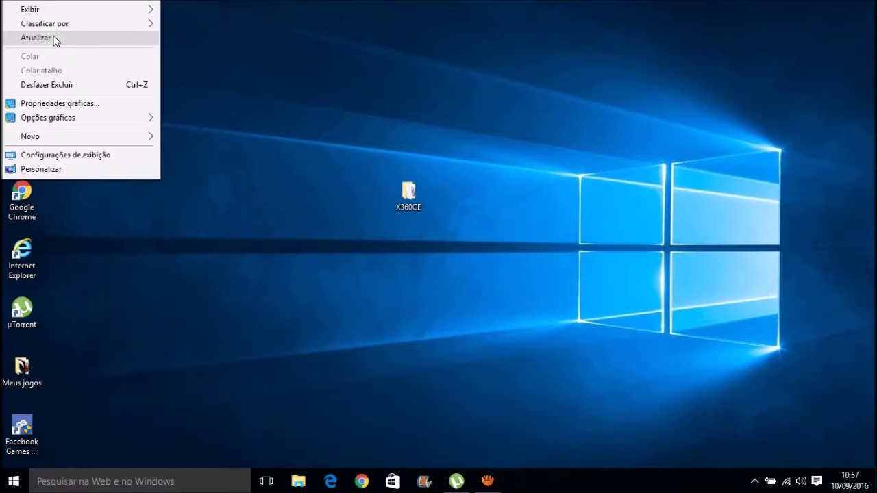
{"action": "left_click", "coordinate": [37, 38]}
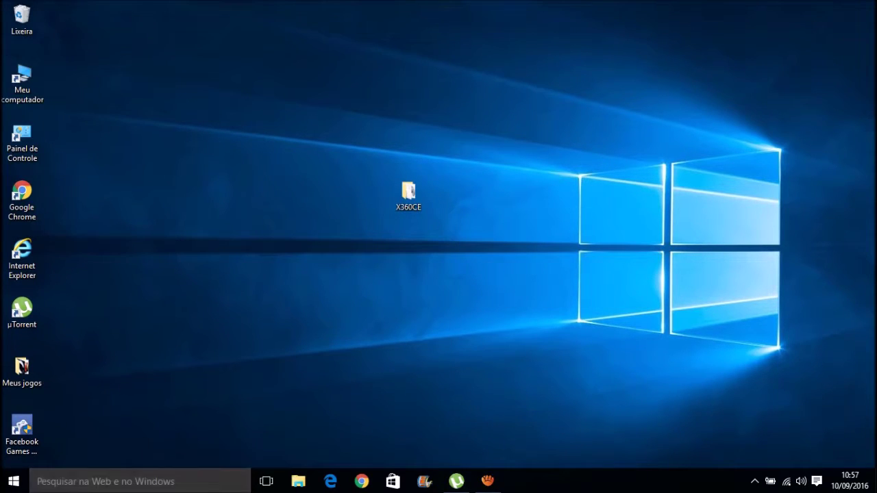
Switch to µTorrent through the Windows search and start creating a new torrent.
{"action": "left_click", "coordinate": [143, 481]}
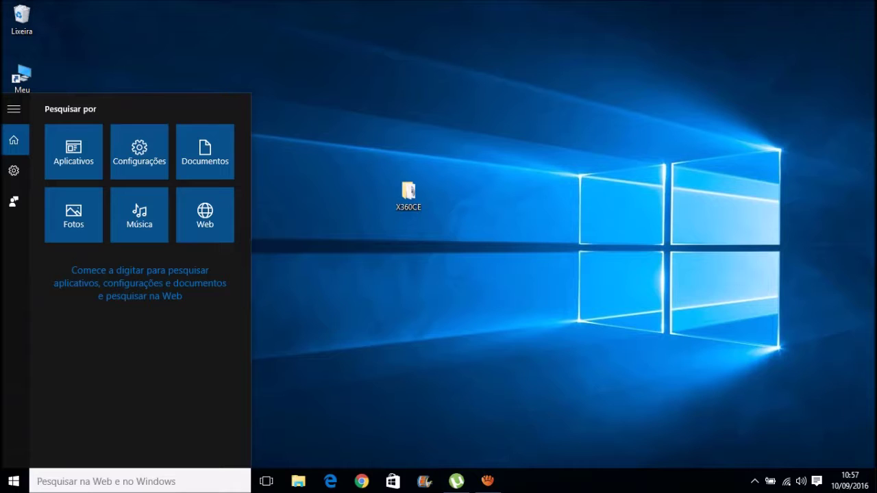
{"action": "type", "text": "UTORR"}
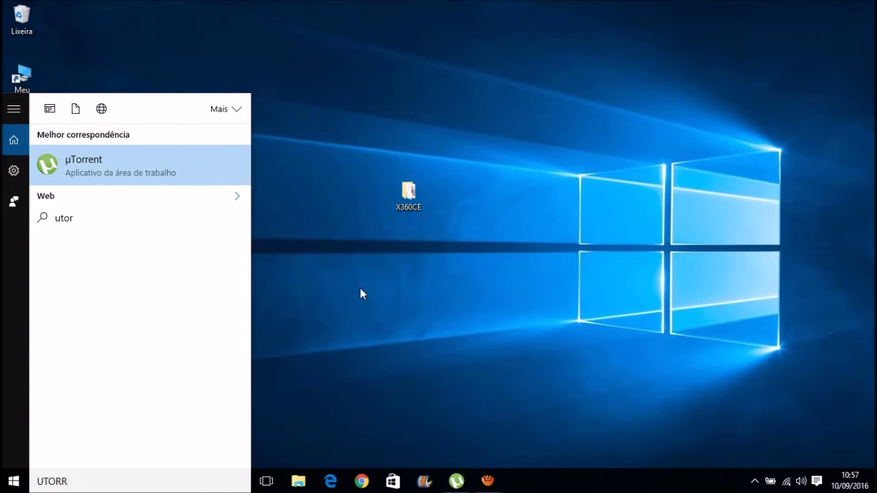
{"action": "key", "text": "Return"}
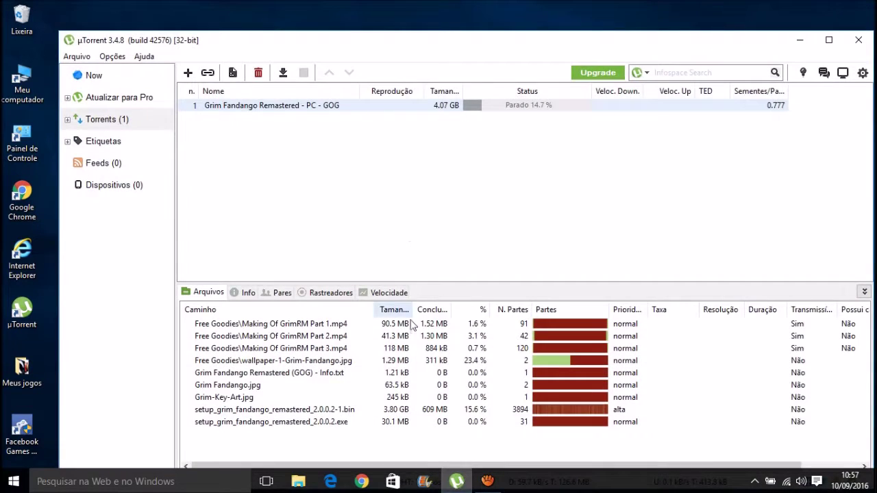
{"action": "left_click", "coordinate": [306, 204]}
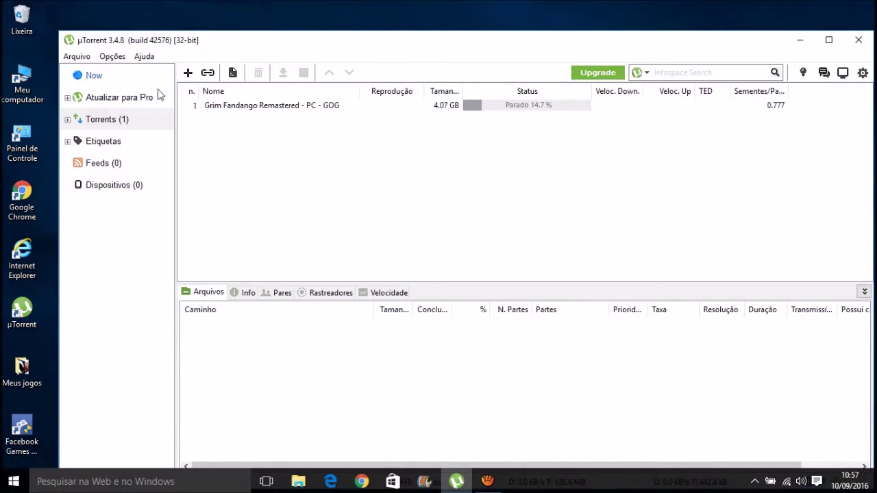
{"action": "left_click", "coordinate": [235, 74]}
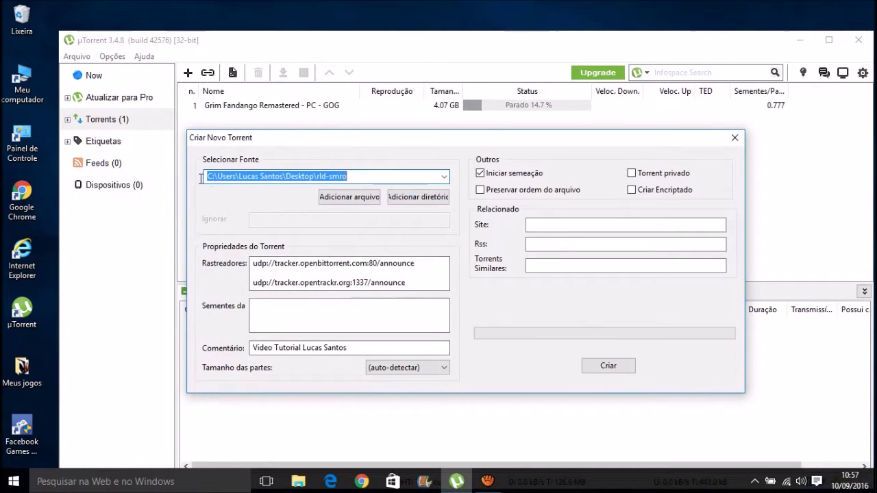
Set the X360CE folder from Área de Trabalho as the source directory of the new torrent.
{"action": "left_click", "coordinate": [410, 198]}
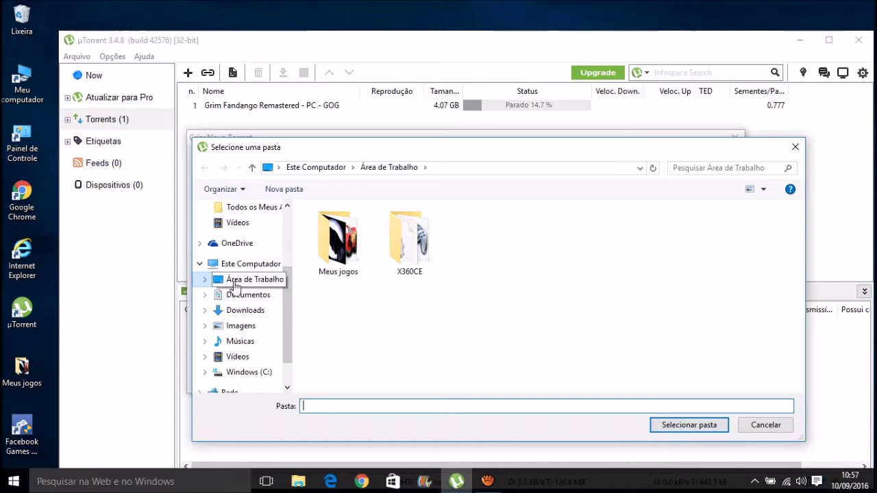
{"action": "left_click", "coordinate": [263, 325]}
{"action": "left_click", "coordinate": [245, 312]}
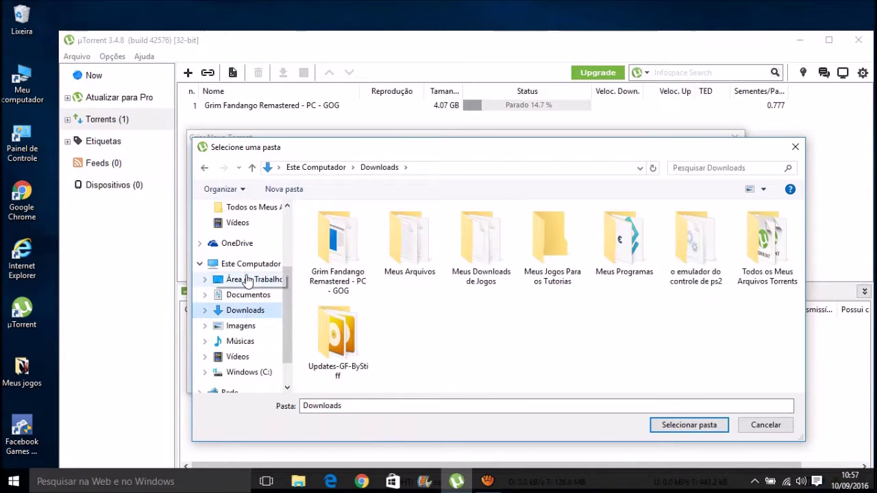
{"action": "left_click", "coordinate": [248, 279]}
{"action": "left_click", "coordinate": [409, 253]}
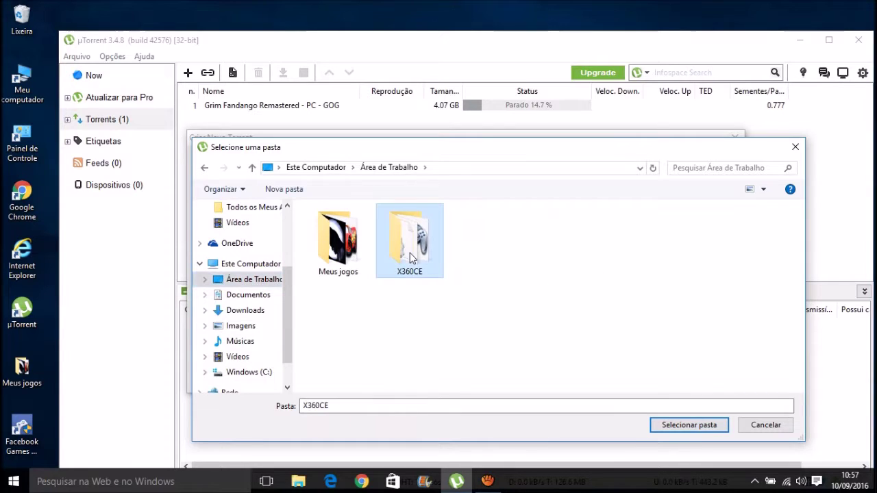
{"action": "left_click", "coordinate": [678, 430]}
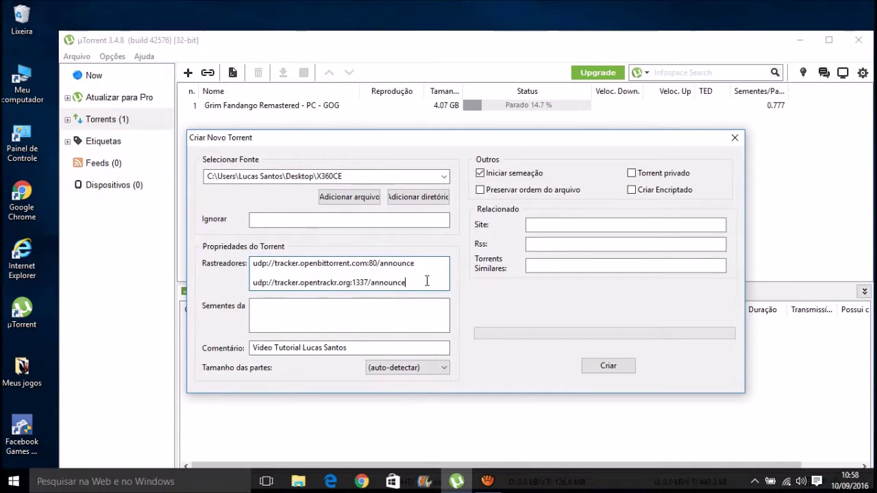
Copy the full tracker list from the Trackers [Rastreadores] text file in Downloads\Meus Arquivos, and close the file and its folder.
{"action": "key", "text": "Return"}
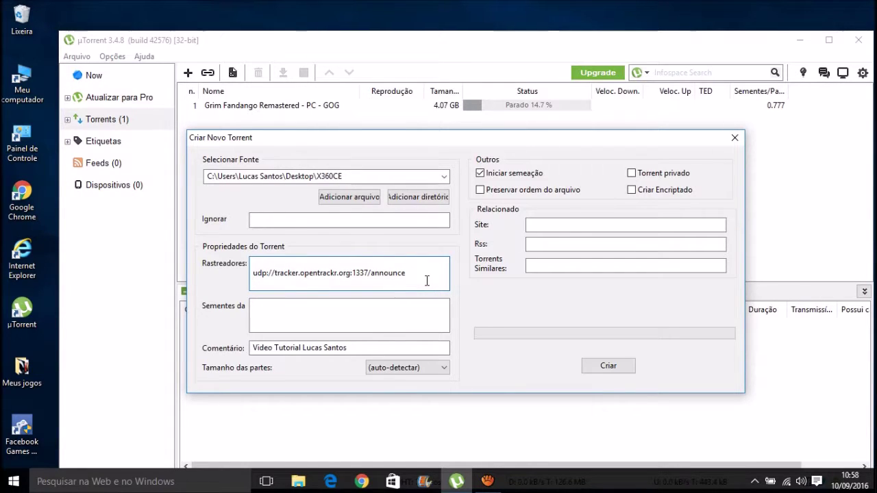
{"action": "key", "text": "BackSpace"}
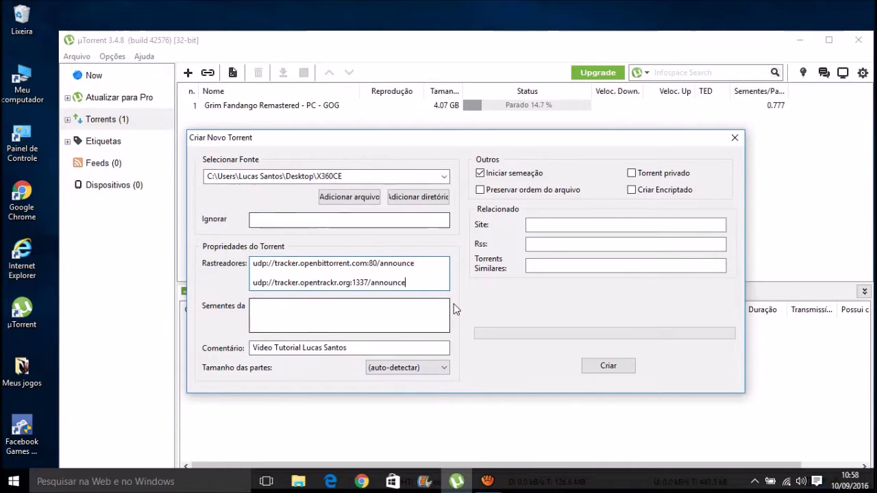
{"action": "left_click", "coordinate": [298, 482]}
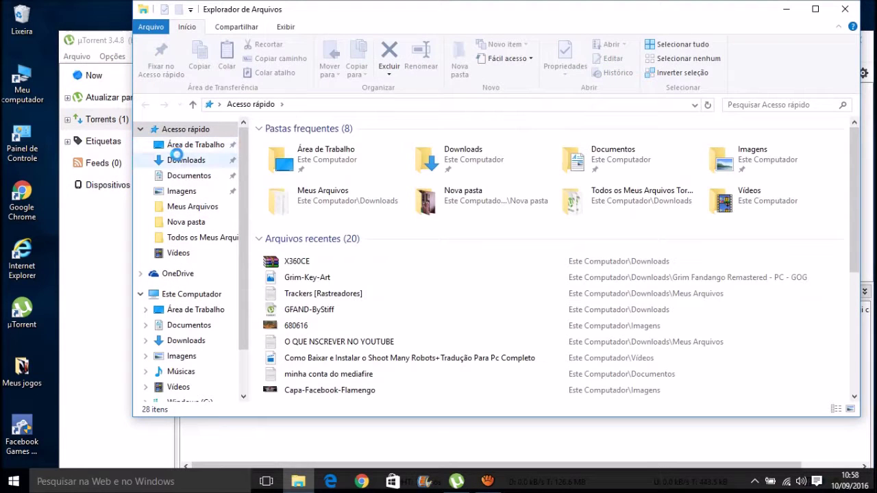
{"action": "left_click", "coordinate": [179, 159]}
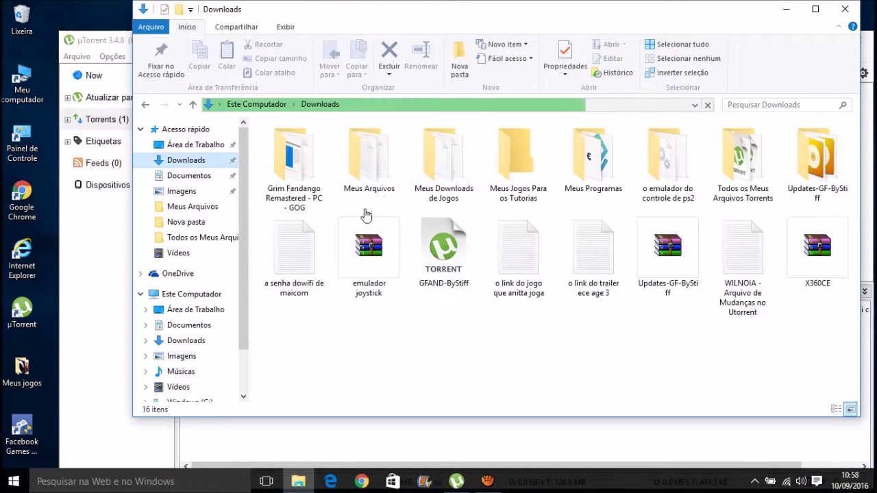
{"action": "double_click", "coordinate": [367, 147]}
{"action": "double_click", "coordinate": [304, 278]}
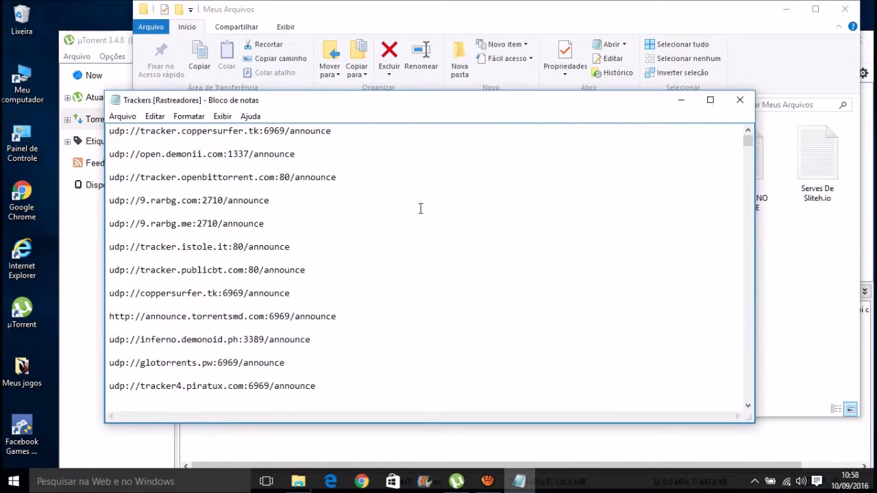
{"action": "key", "text": "ctrl+a"}
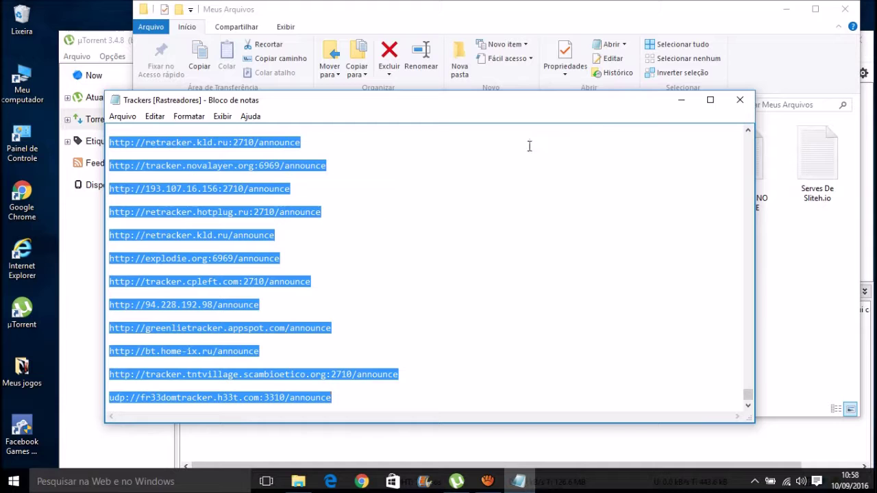
{"action": "left_click", "coordinate": [739, 100]}
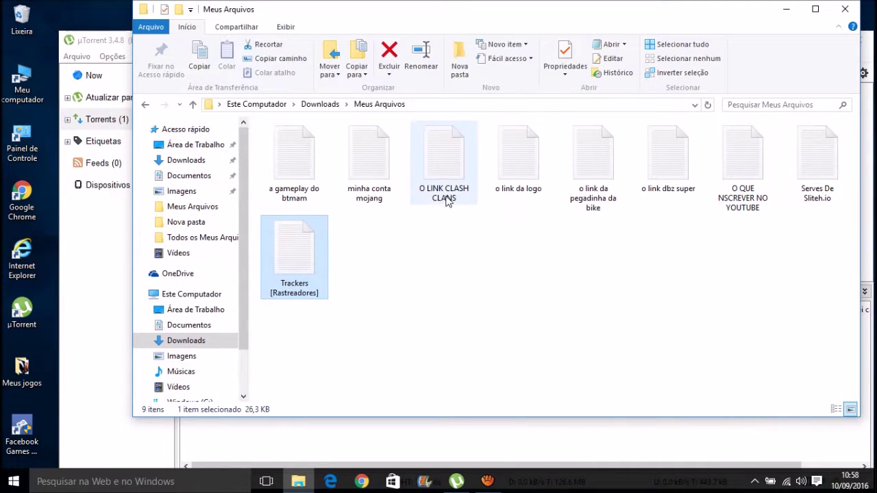
{"action": "left_click", "coordinate": [845, 9]}
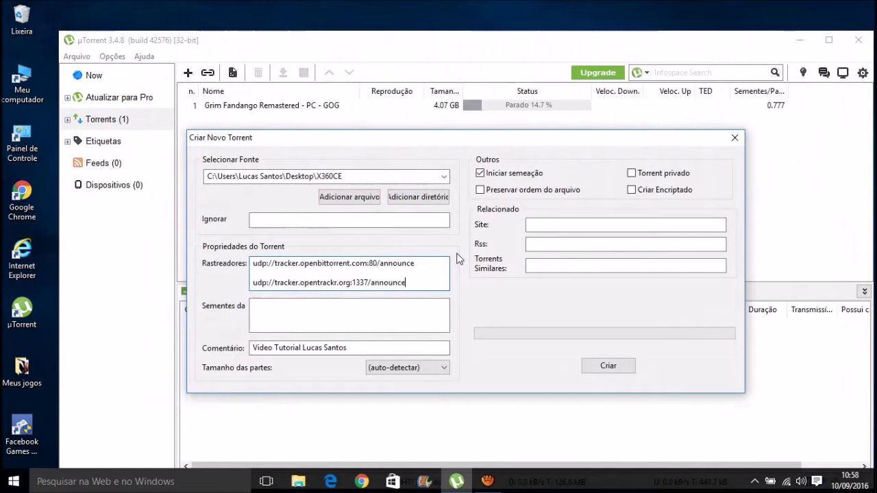
Paste the copied tracker list below the existing trackers in the torrent's Rastreadores box.
{"action": "left_click", "coordinate": [409, 287]}
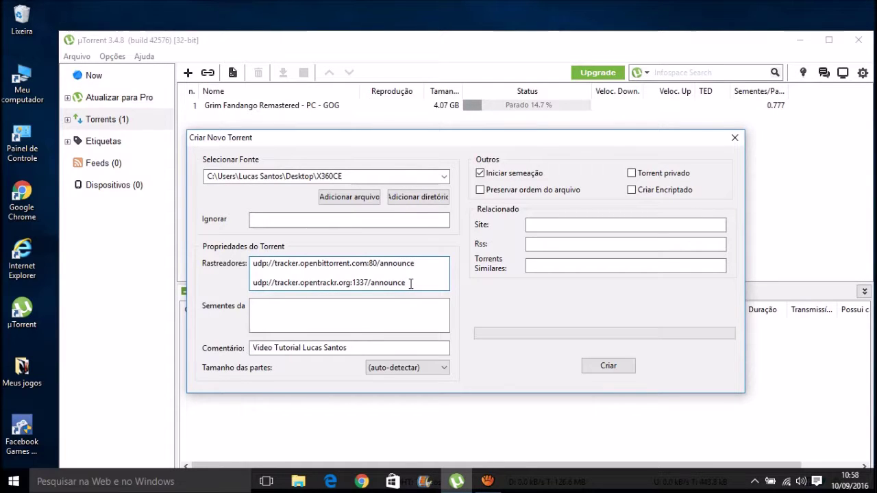
{"action": "key", "text": "Return"}
{"action": "key", "text": "Return"}
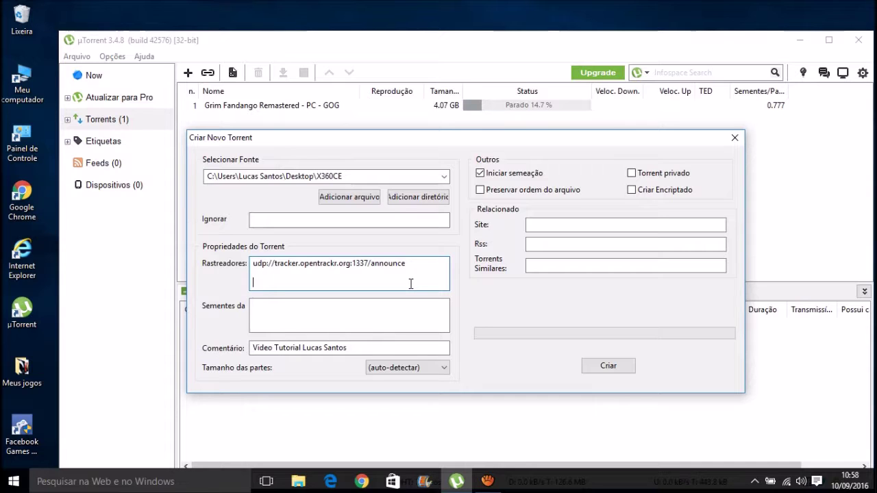
{"action": "type", "text": "http://tracker.tntvillage.scambioetico.org:2710/announce  udp://fr33domtracker.h33t.com:3310/announce"}
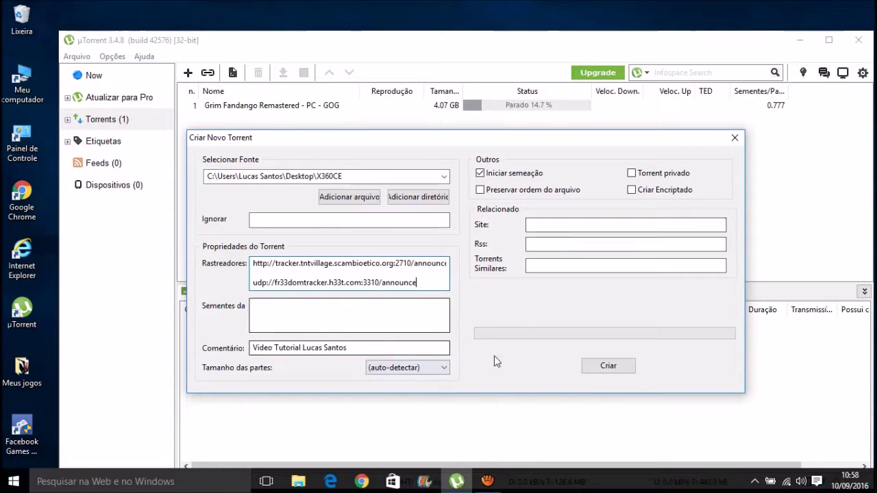
Create the torrent and choose Área de Trabalho as the location for saving the .torrent file.
{"action": "left_click", "coordinate": [610, 367]}
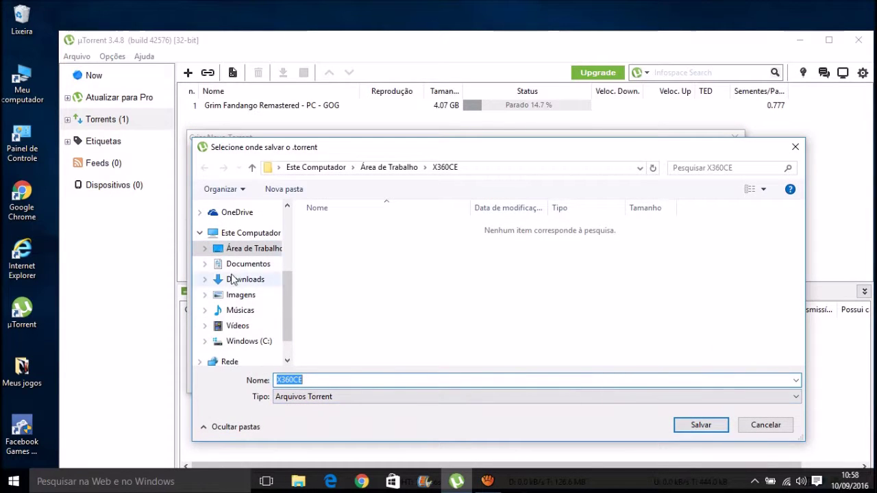
{"action": "left_click", "coordinate": [232, 251]}
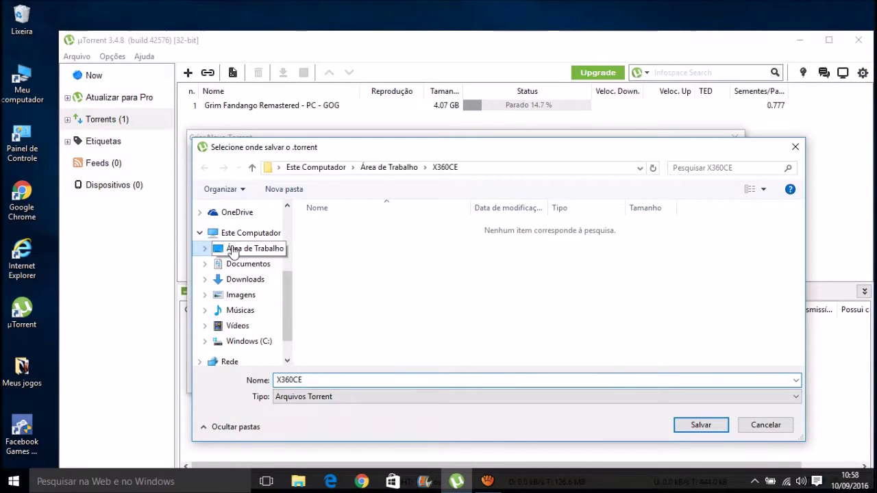
{"action": "left_click", "coordinate": [230, 280]}
{"action": "left_click", "coordinate": [244, 248]}
Save the torrent file under the name X360CE followed by the author's full name in capitals.
{"action": "double_click", "coordinate": [326, 380]}
{"action": "left_click", "coordinate": [319, 380]}
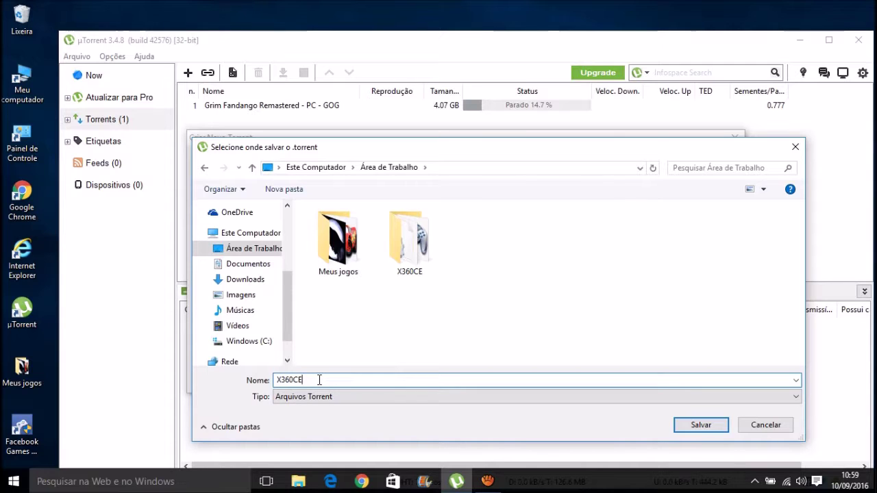
{"action": "type", "text": "L"}
{"action": "key", "text": "BackSpace"}
{"action": "type", "text": "LUCAS sa"}
{"action": "key", "text": "BackSpace"}
{"action": "type", "text": "ANTOS"}
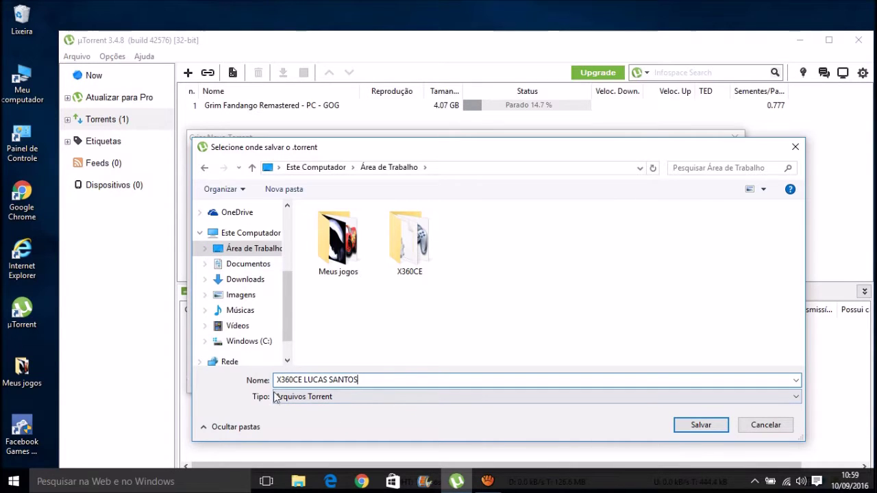
{"action": "left_click", "coordinate": [695, 423]}
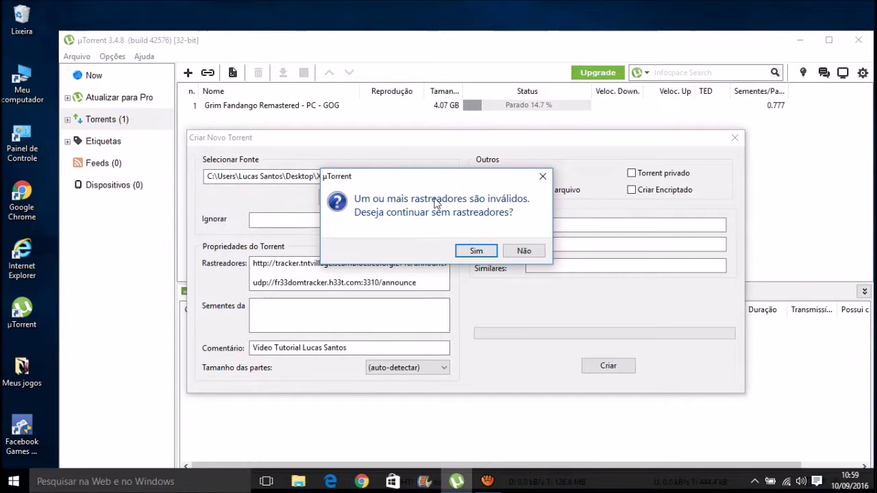
Agree to continue without trackers and close the Criar Novo Torrent dialog.
{"action": "left_click_drag", "start_coordinate": [398, 182], "coordinate": [354, 173]}
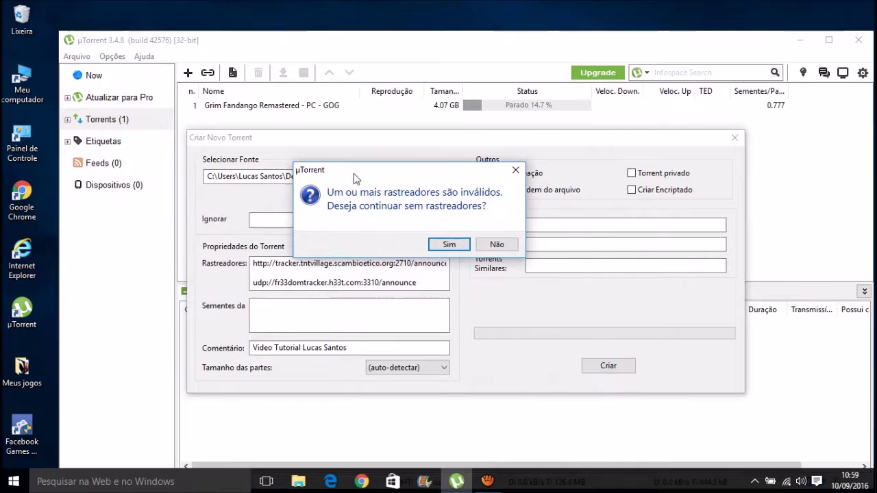
{"action": "left_click", "coordinate": [448, 244]}
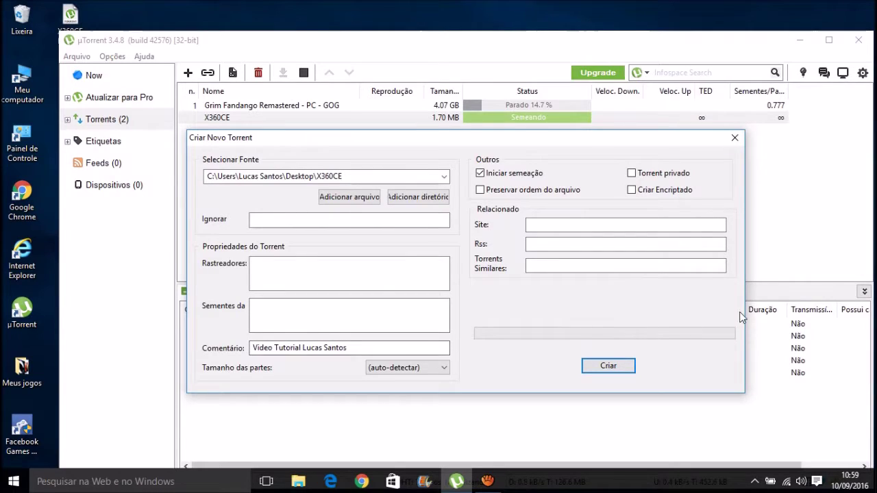
{"action": "left_click", "coordinate": [734, 137]}
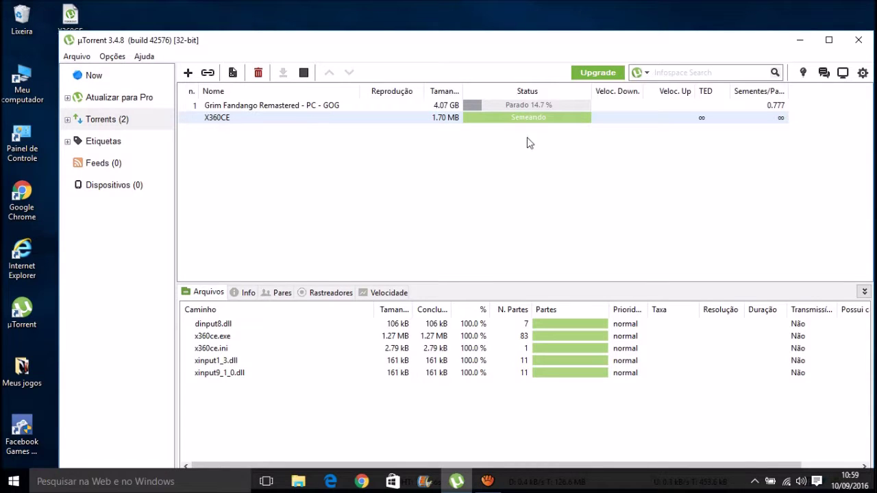
Delete the seeding X360CE torrent from the torrent list and minimise µTorrent.
{"action": "left_click", "coordinate": [258, 73]}
{"action": "left_click", "coordinate": [478, 251]}
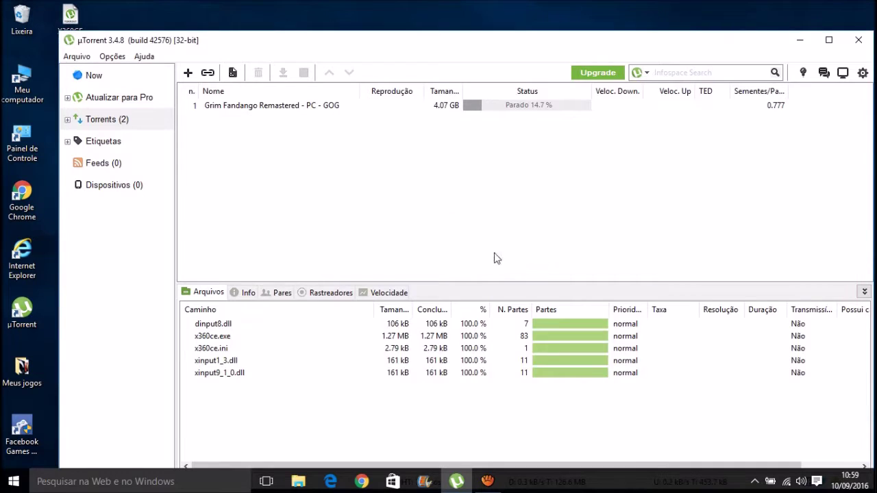
{"action": "left_click", "coordinate": [807, 41]}
Place the new torrent file beside the X360CE folder in the middle of the desktop.
{"action": "left_click_drag", "start_coordinate": [70, 21], "coordinate": [470, 197]}
{"action": "left_click", "coordinate": [246, 157]}
{"action": "right_click", "coordinate": [2, 2]}
{"action": "left_click", "coordinate": [61, 37]}
{"action": "left_click", "coordinate": [456, 195]}
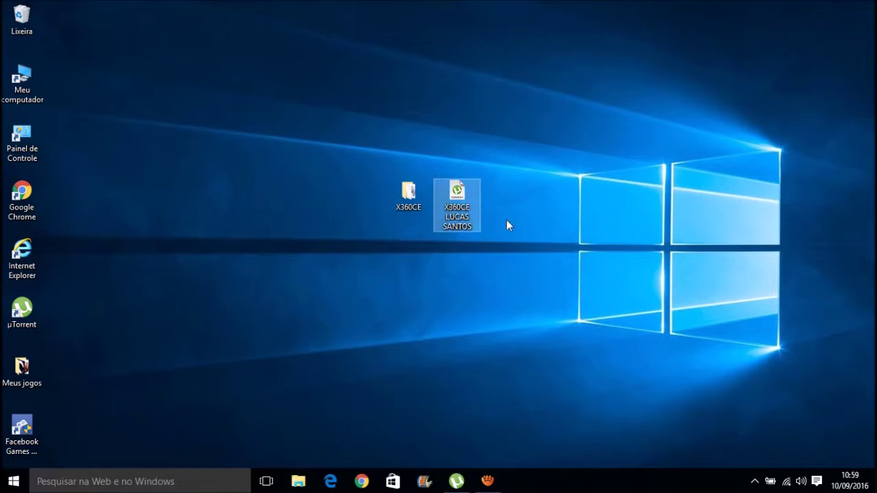
{"action": "left_click", "coordinate": [346, 321]}
{"action": "left_click_drag", "start_coordinate": [534, 206], "coordinate": [447, 55]}
{"action": "left_click", "coordinate": [525, 316]}
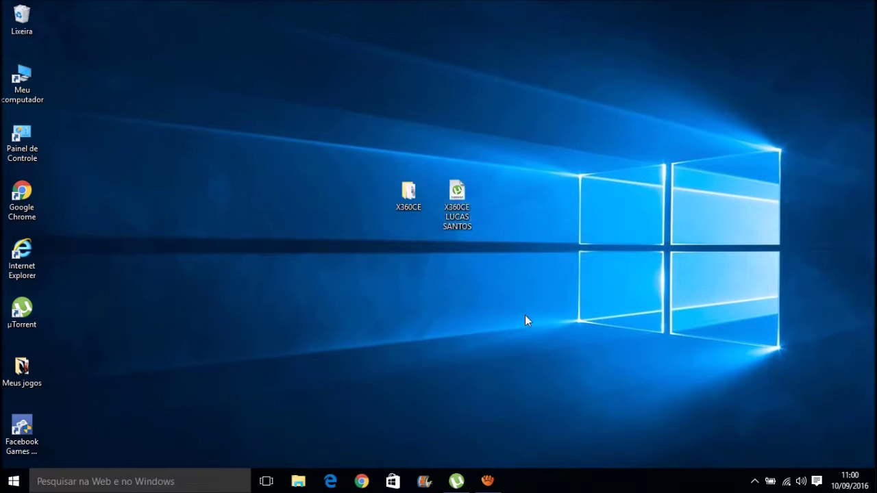
Add the X360CE torrent to the download list from the desktop torrent file with all its files, and delete it from the list again.
{"action": "double_click", "coordinate": [457, 195]}
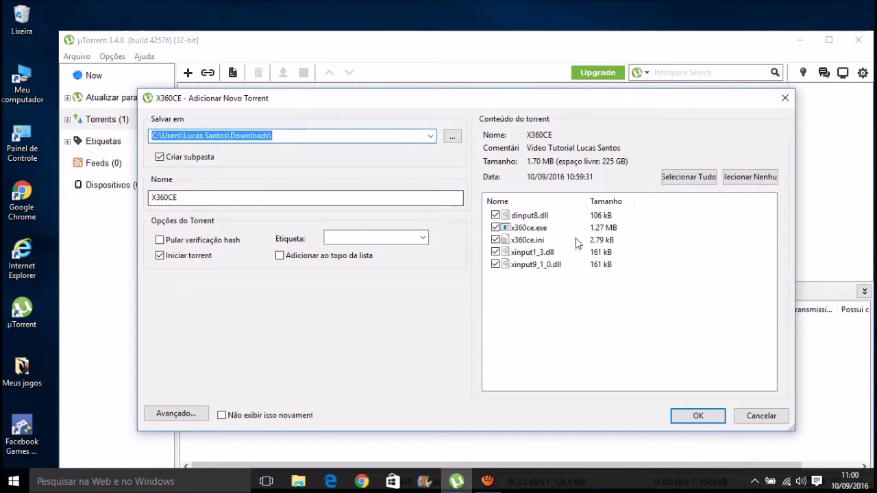
{"action": "left_click_drag", "start_coordinate": [636, 308], "coordinate": [554, 201]}
{"action": "left_click", "coordinate": [651, 456]}
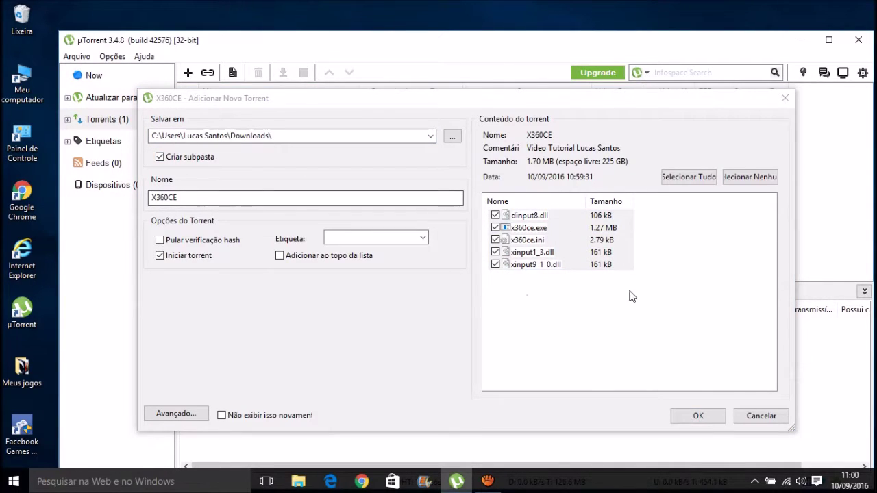
{"action": "left_click", "coordinate": [697, 417]}
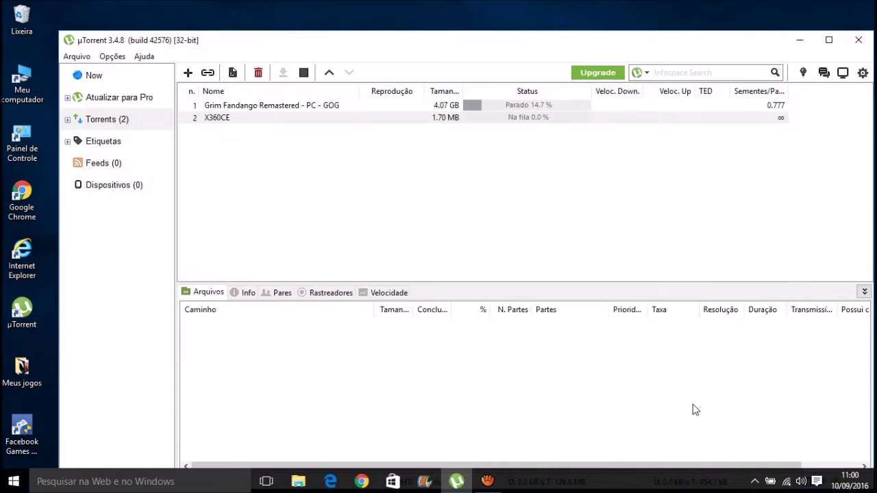
{"action": "left_click", "coordinate": [258, 72]}
{"action": "left_click", "coordinate": [475, 251]}
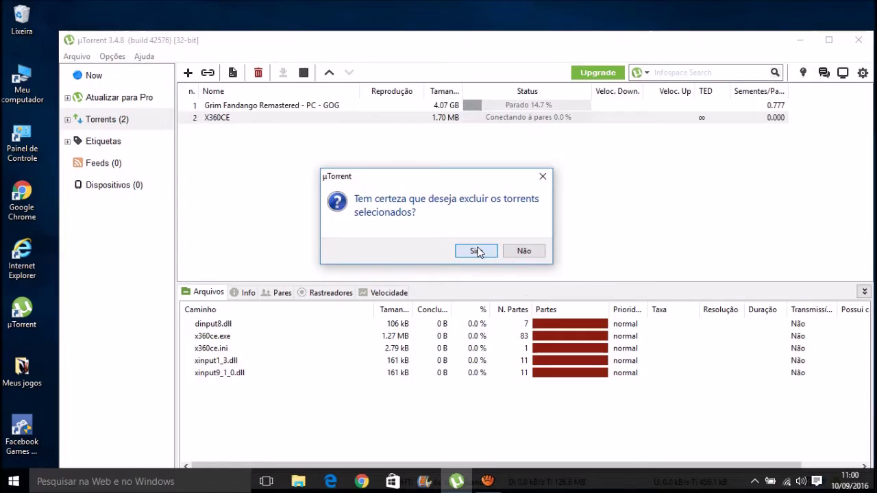
Minimise µTorrent and move the torrent file to the other side of the X360CE folder on the desktop.
{"action": "left_click", "coordinate": [800, 46]}
{"action": "left_click_drag", "start_coordinate": [448, 212], "coordinate": [338, 204]}
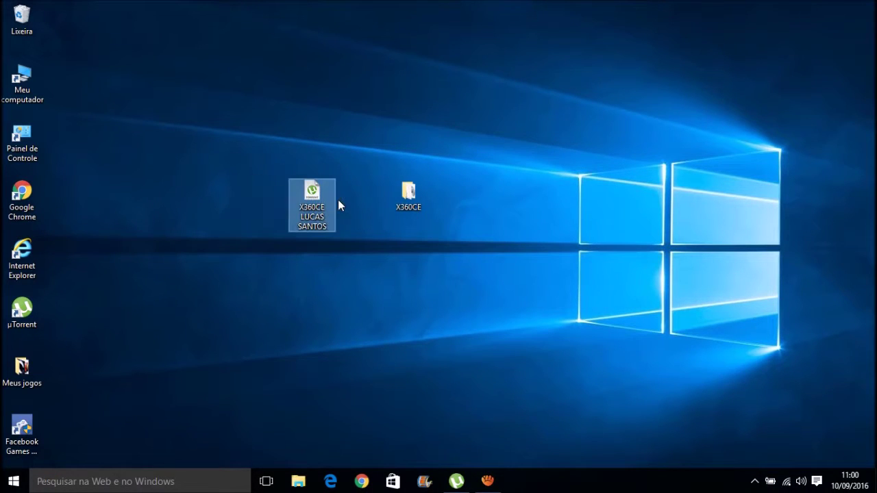
{"action": "left_click_drag", "start_coordinate": [366, 269], "coordinate": [226, 91]}
{"action": "left_click", "coordinate": [347, 287]}
{"action": "left_click_drag", "start_coordinate": [346, 287], "coordinate": [306, 182]}
{"action": "left_click_drag", "start_coordinate": [328, 234], "coordinate": [293, 145]}
{"action": "left_click", "coordinate": [370, 373]}
{"action": "left_click_drag", "start_coordinate": [370, 375], "coordinate": [307, 177]}
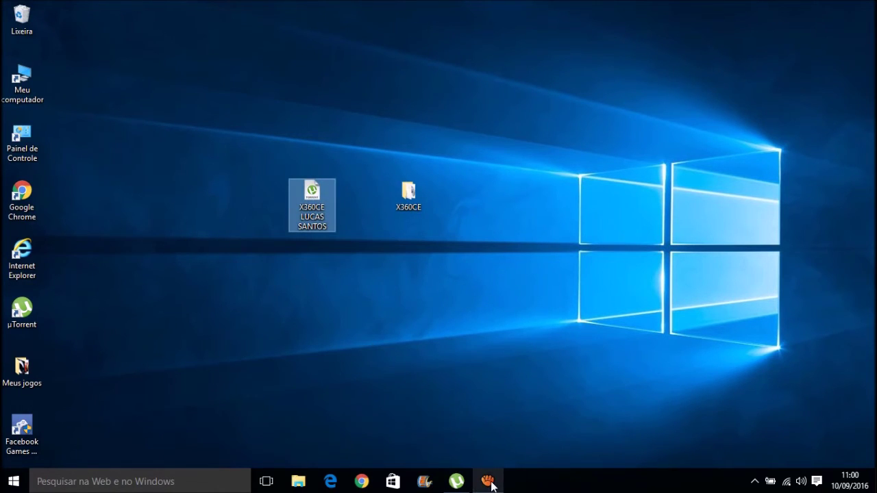